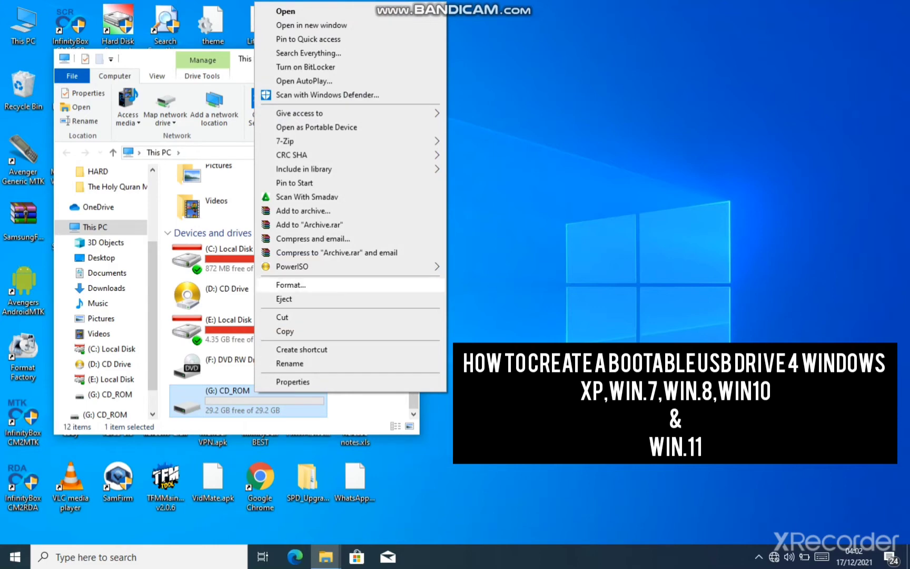
Quick-format the (G:) CD_ROM USB drive as FAT32 and close the This PC window.
left_click(290, 284)
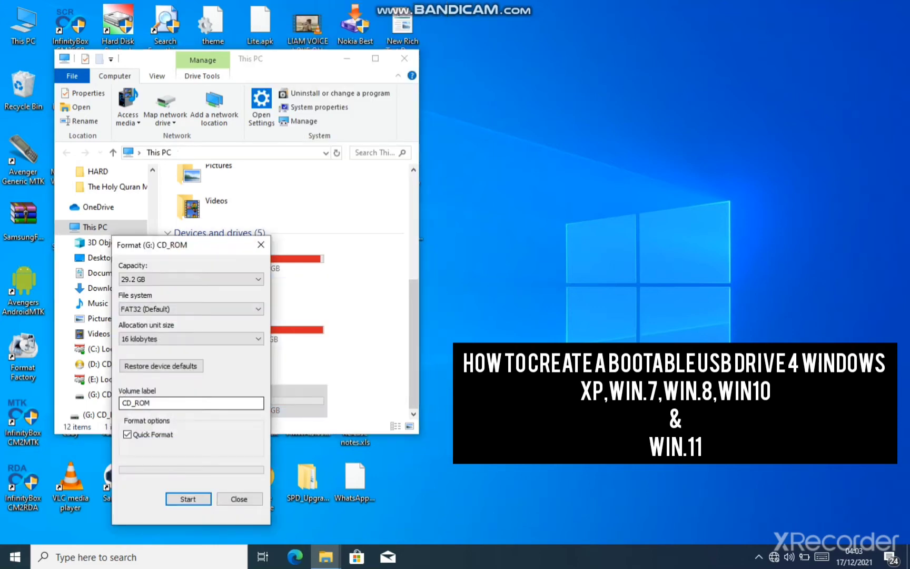
key("Return")
key("Return")
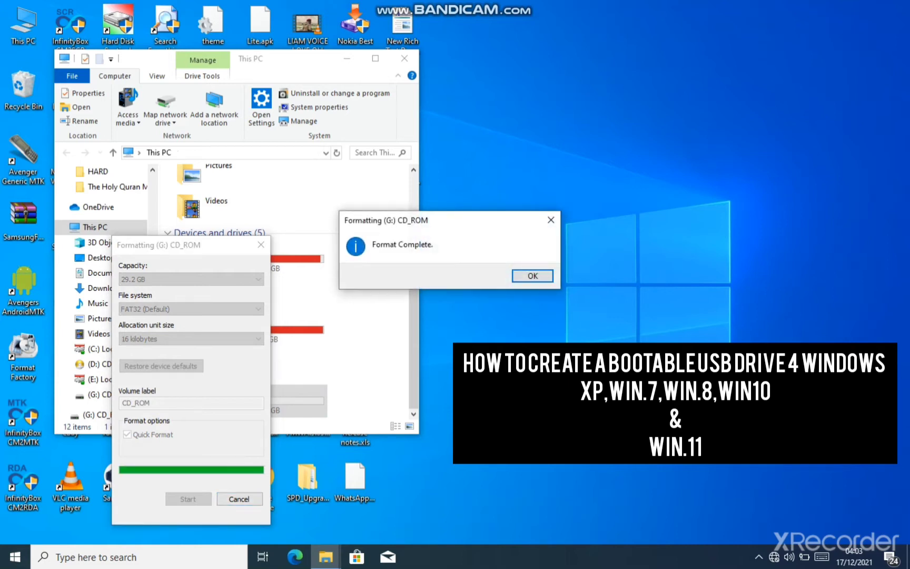
key("Return")
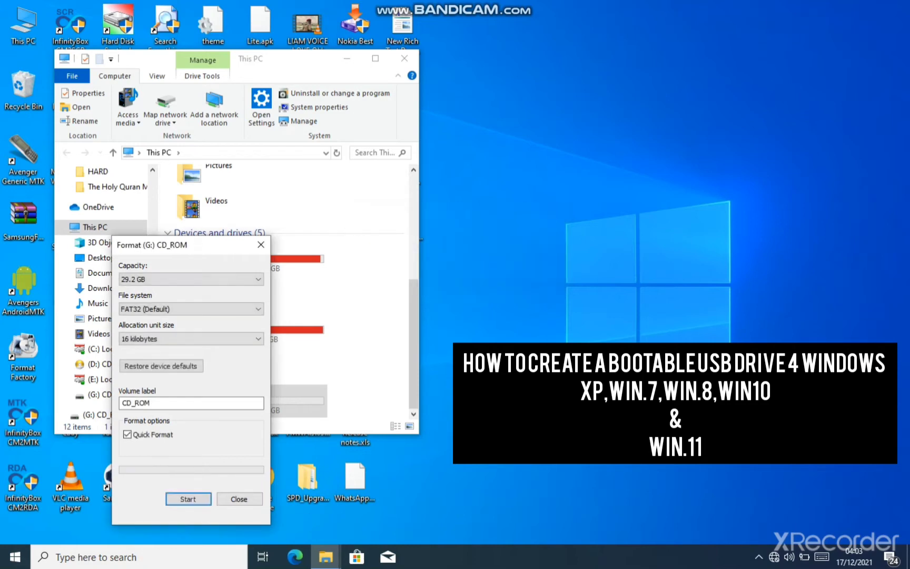
key("Escape")
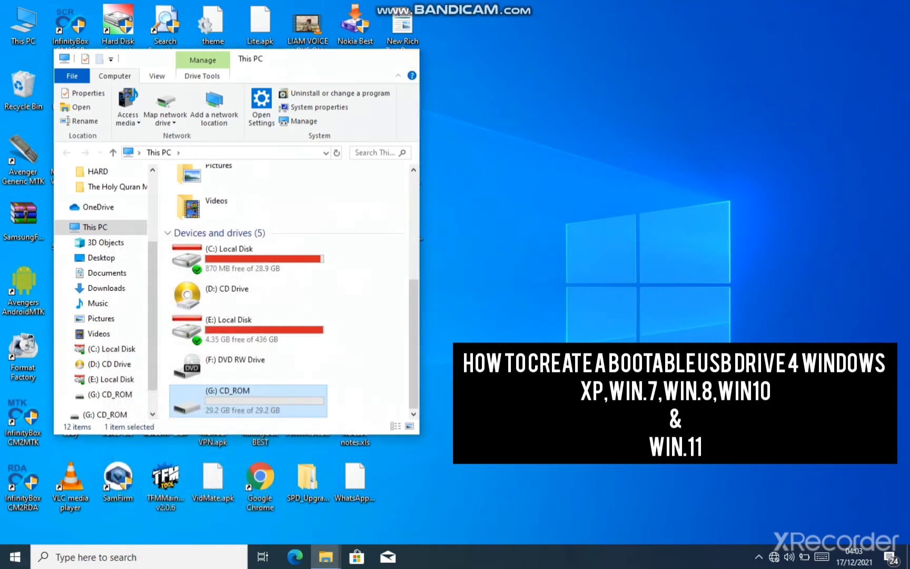
left_click(404, 57)
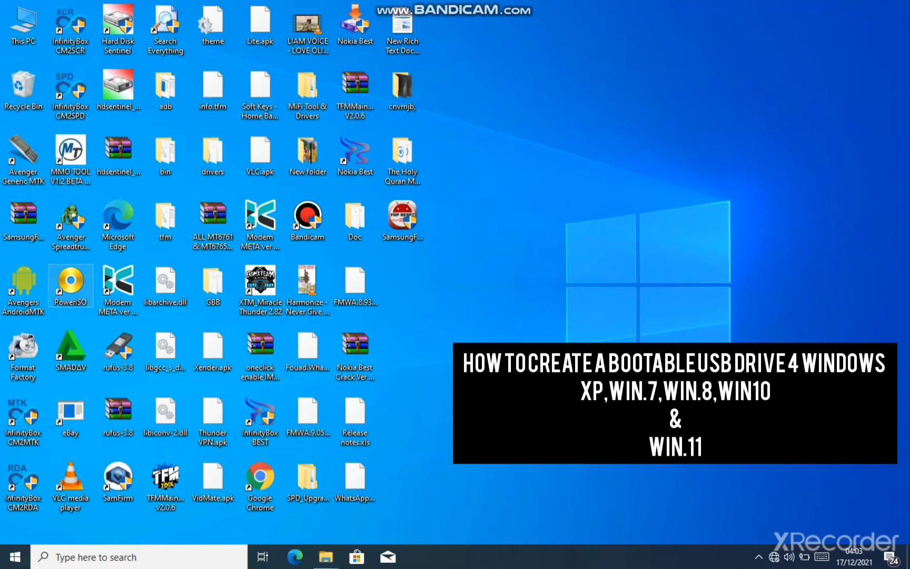
Launch PowerISO from the desktop, continue unregistered and maximize its window.
left_click(70, 287)
key("F2")
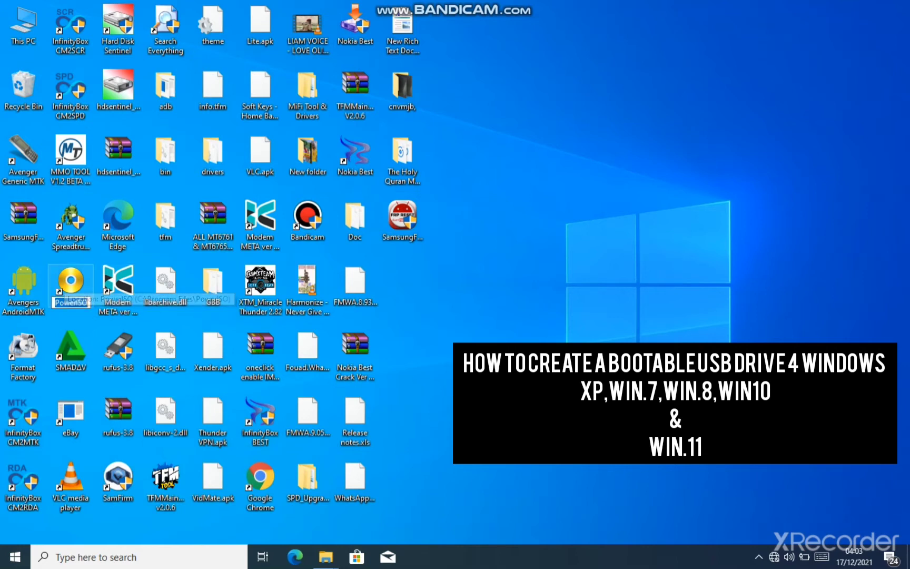
key("Escape")
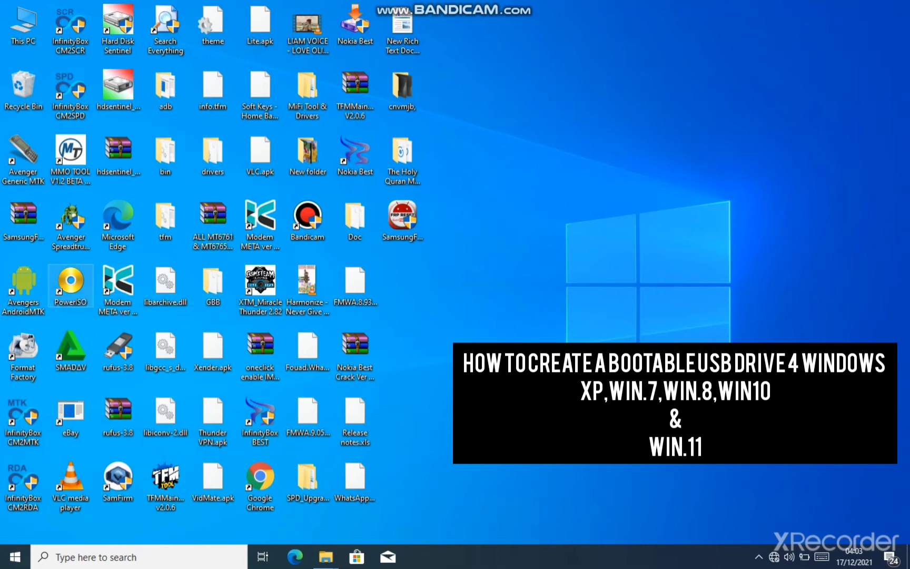
key("Return")
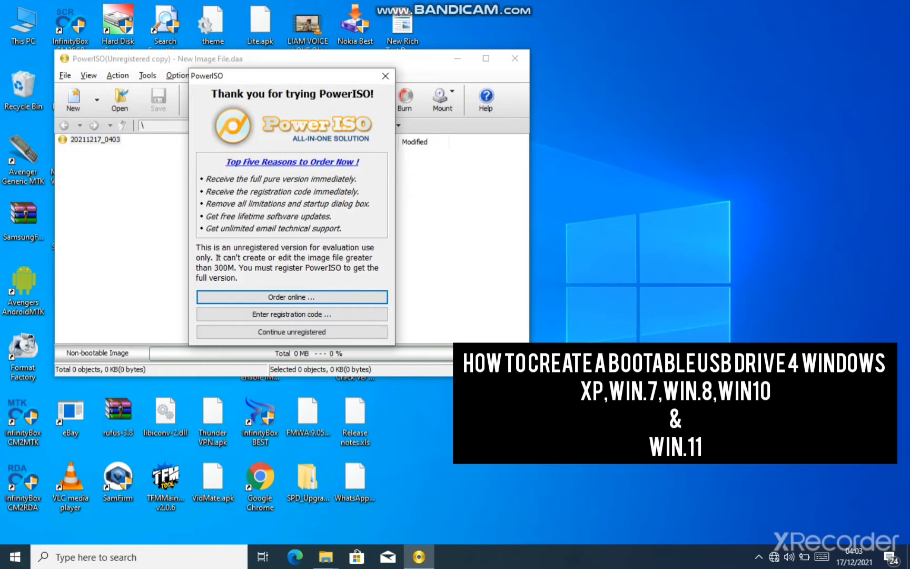
left_click(291, 332)
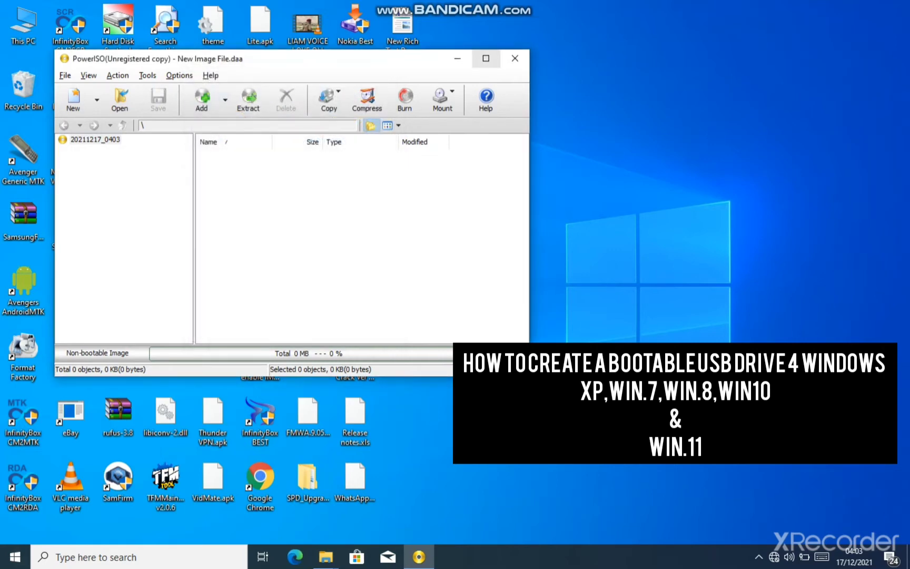
left_click(486, 59)
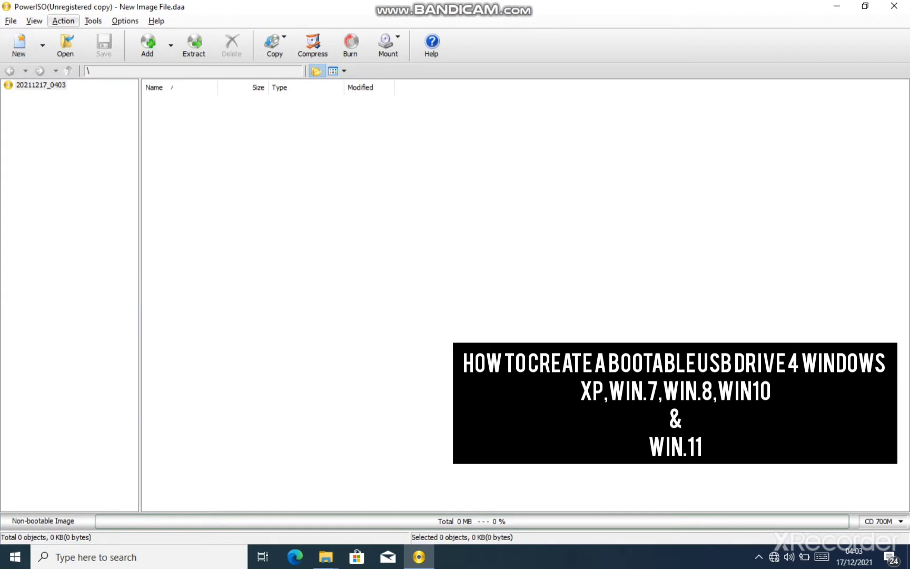
Open the Create Bootable USB Drive tool in PowerISO.
left_click(64, 21)
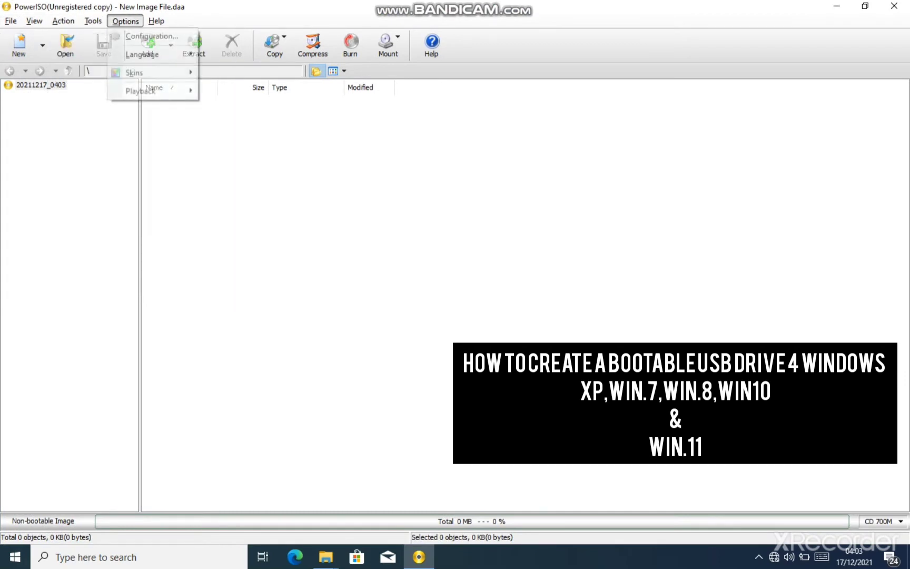
mouse_move(93, 21)
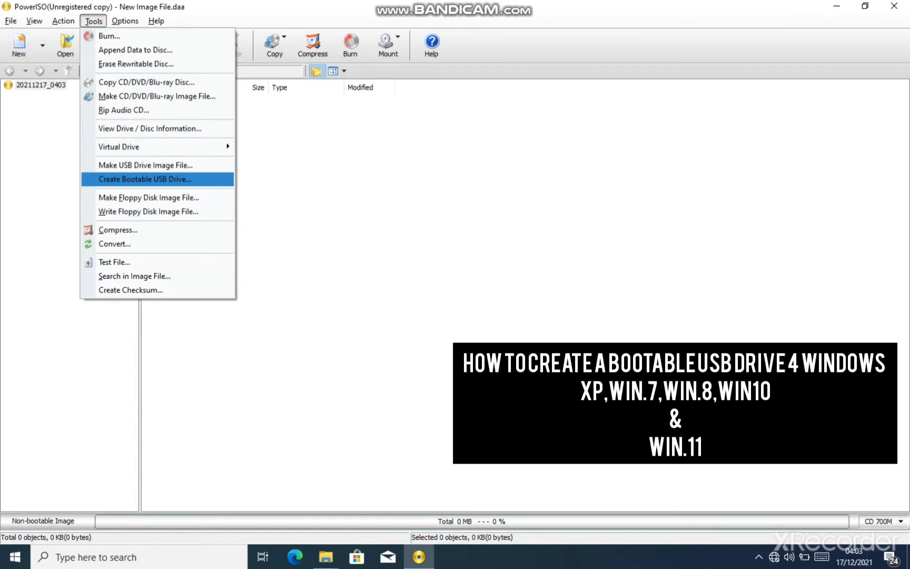
key("Return")
key("Return")
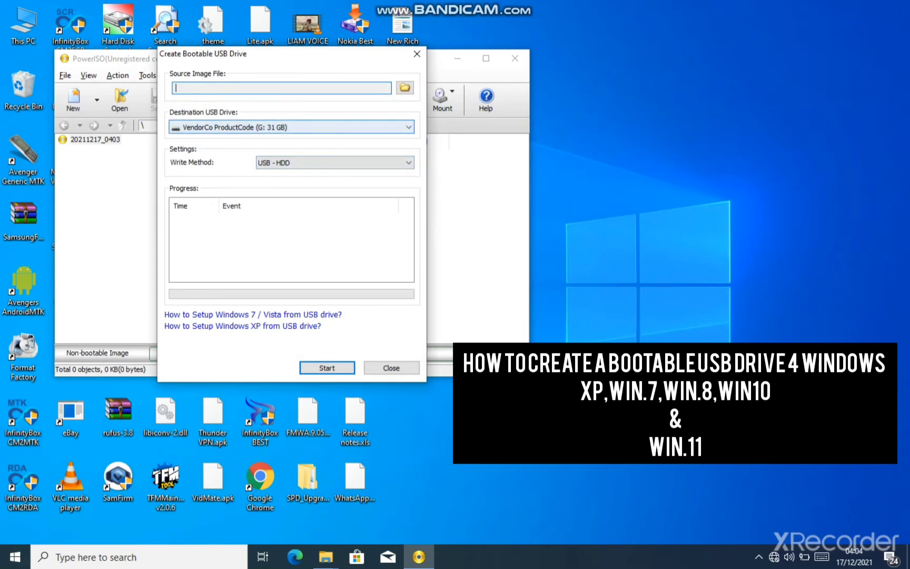
Load E:\DESKTOP\WIN8-16in1-AIO.iso as the source image and start writing it to the G: USB drive, accepting the data overwrite.
left_click(404, 88)
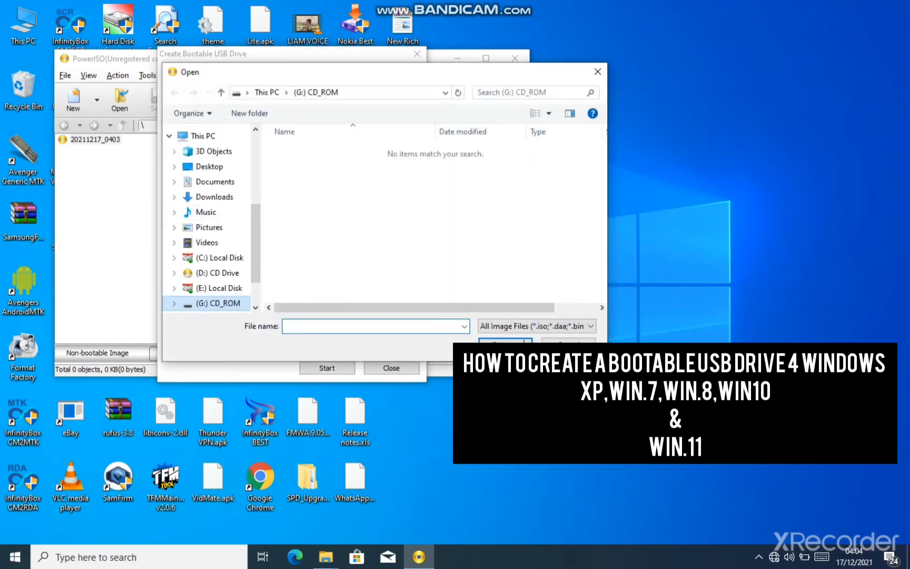
left_click(219, 287)
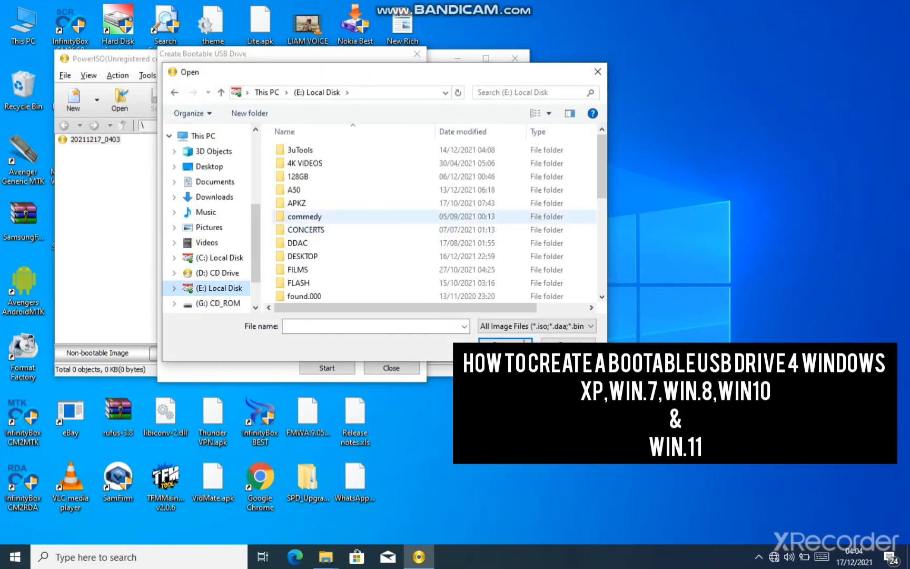
scroll(431, 221, "down", 1)
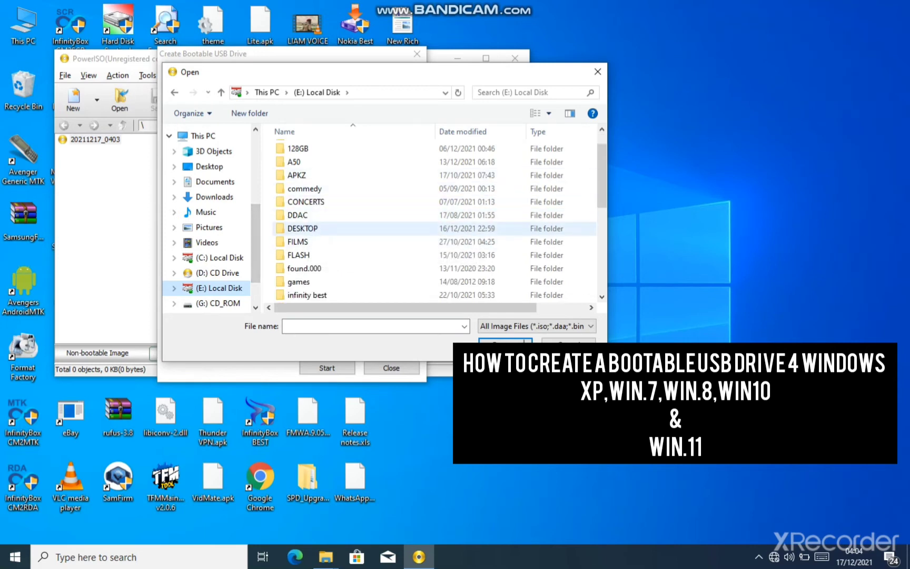
double_click(303, 228)
scroll(368, 281, "down", 5)
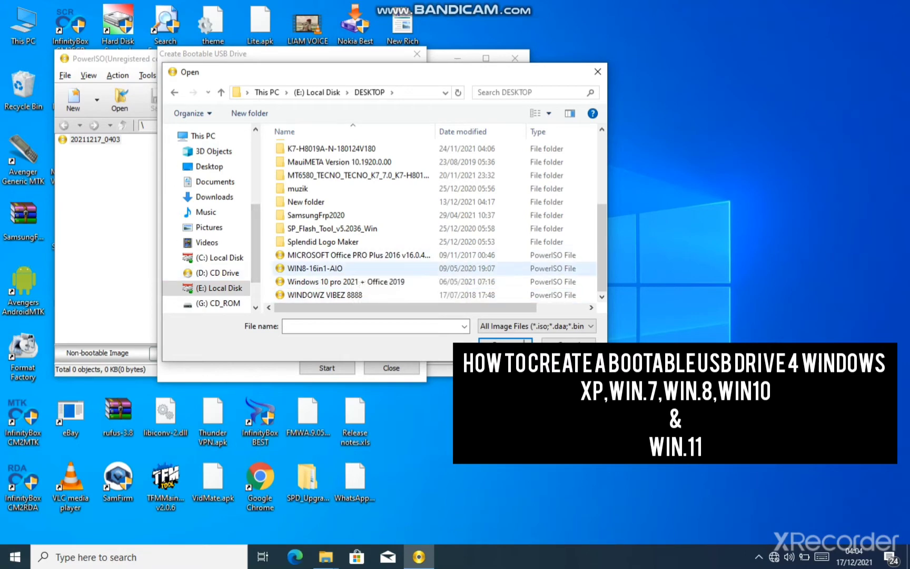
double_click(315, 268)
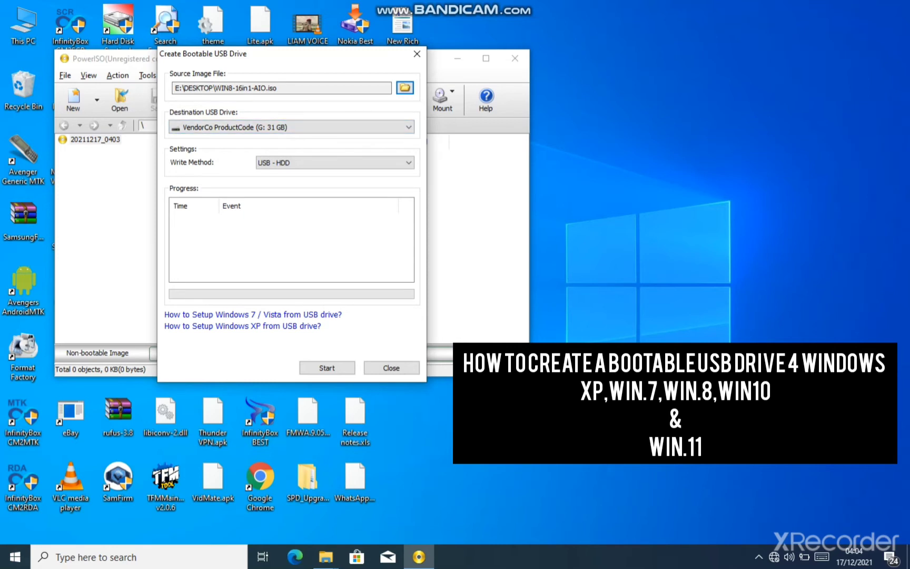
left_click(326, 368)
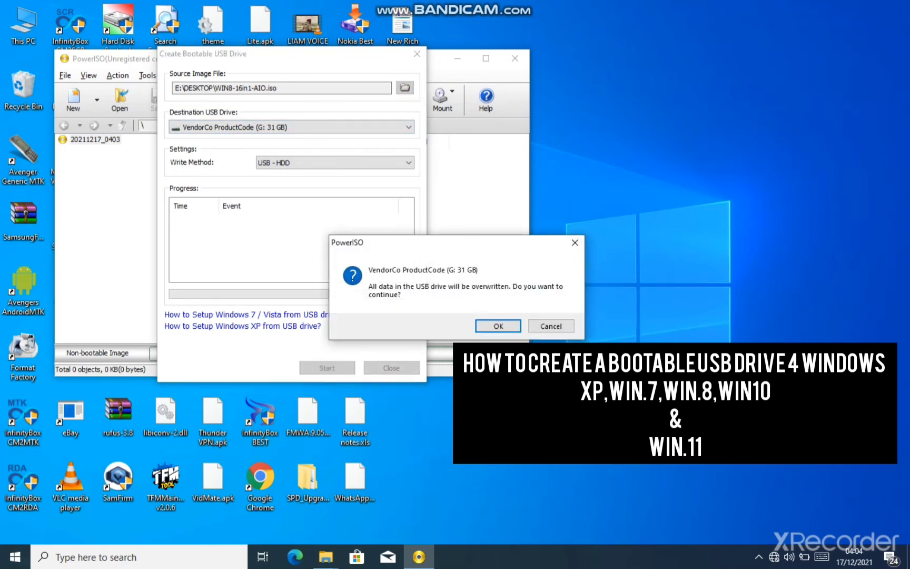
left_click(498, 326)
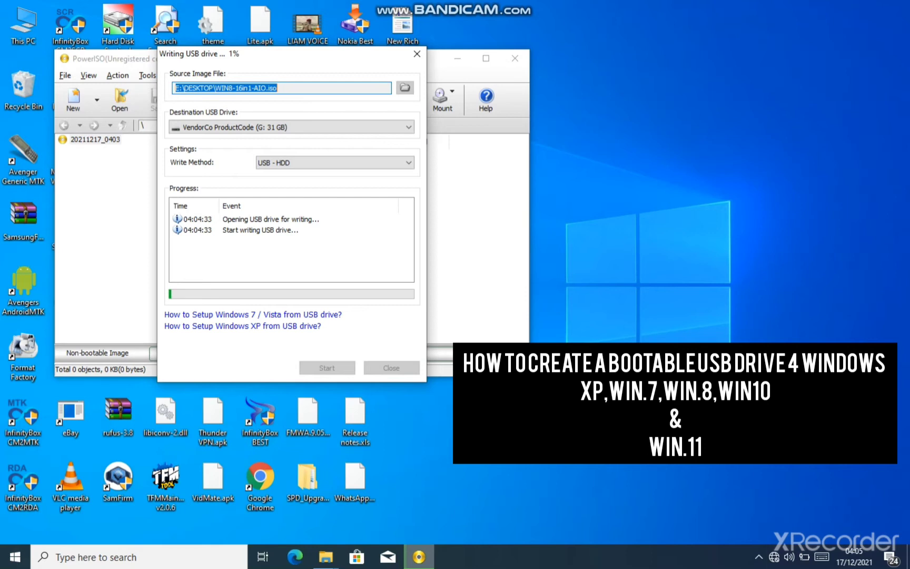
left_click(758, 556)
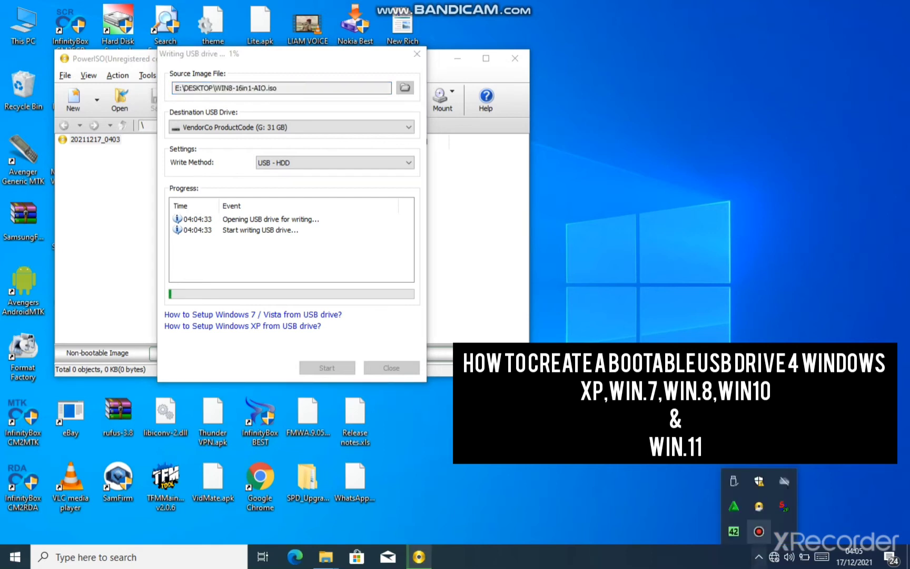
left_click(759, 531)
left_click_drag(671, 198, 650, 447)
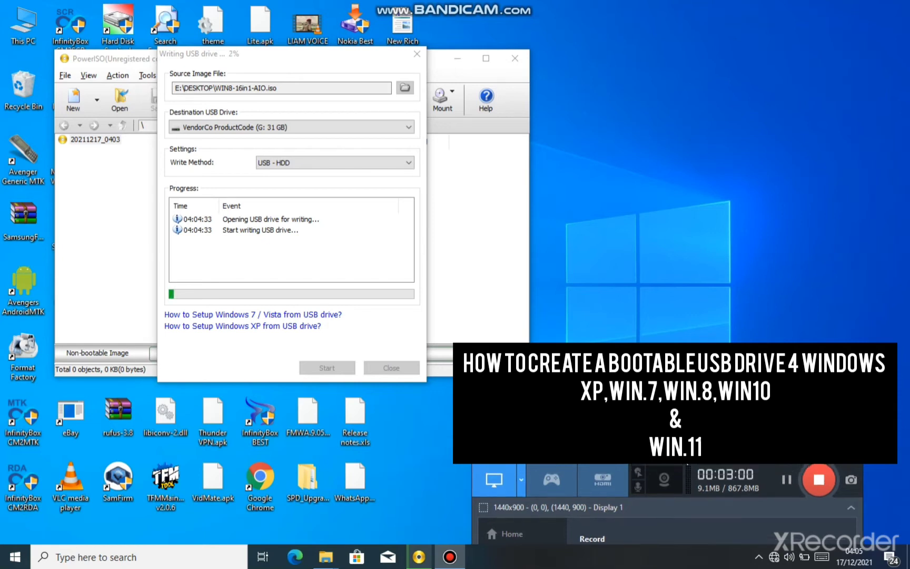
left_click_drag(684, 452, 684, 471)
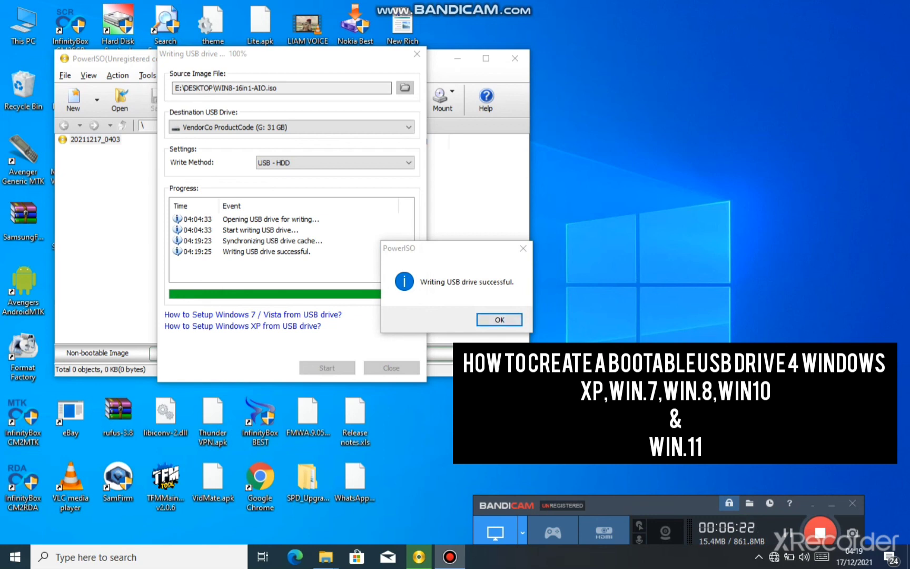
Acknowledge the completed write, close the Create Bootable USB Drive dialog and exit PowerISO.
key("Return")
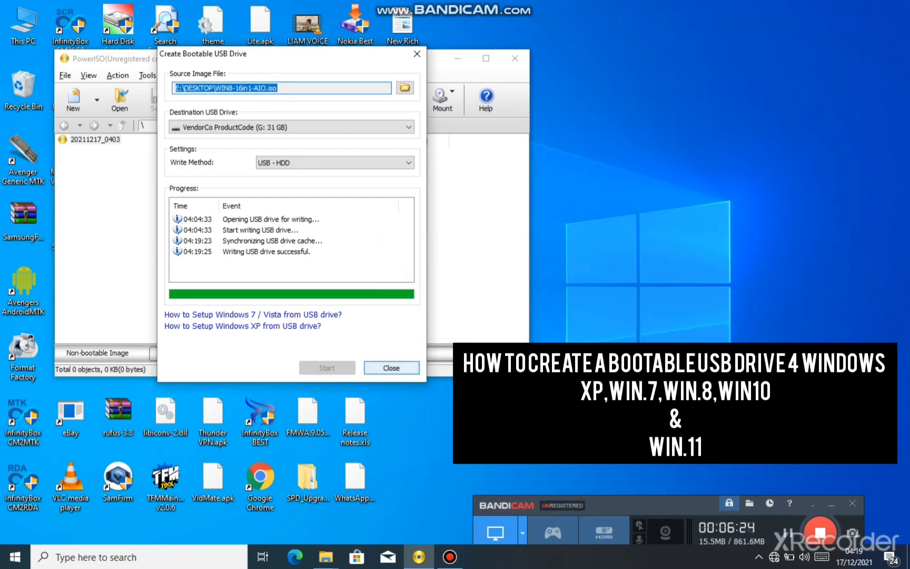
key("Return")
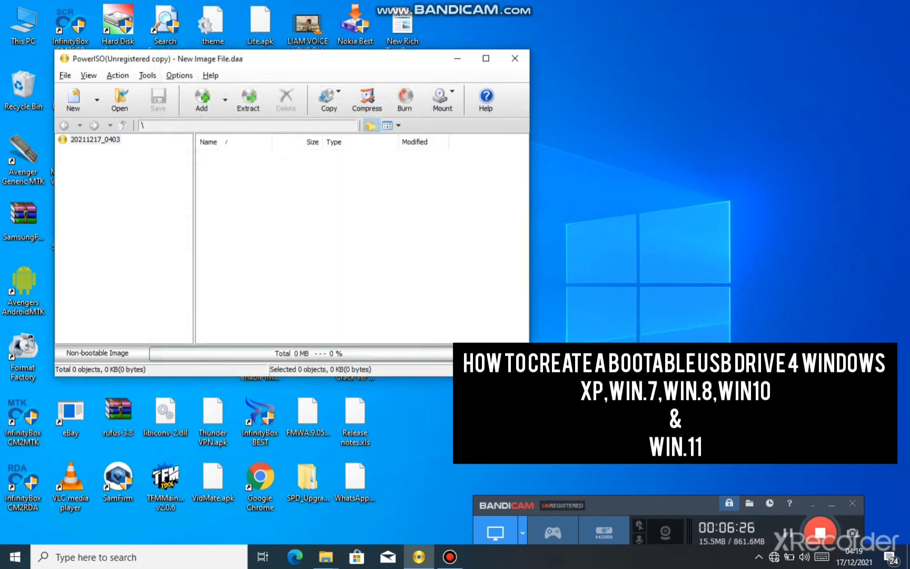
left_click(514, 58)
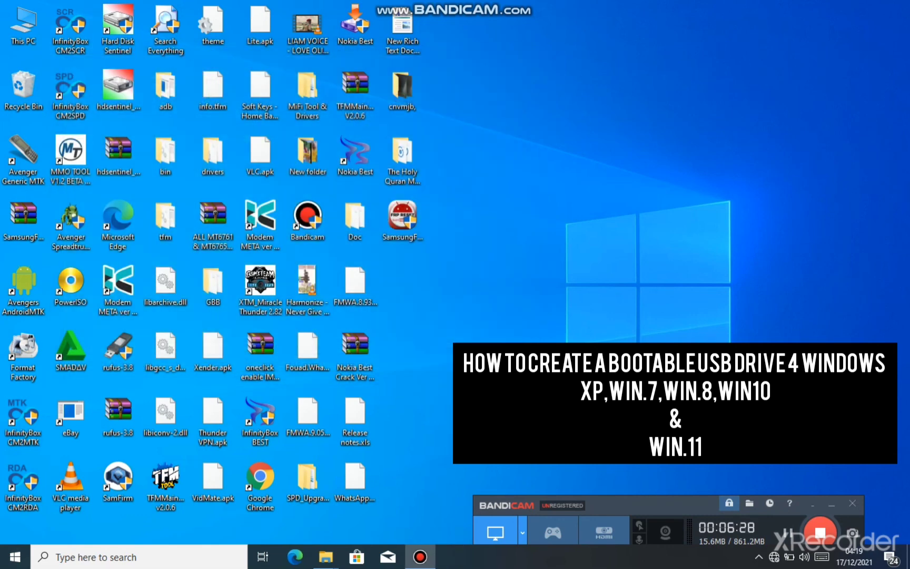
Open This PC to check the G: USB drive among the devices and drives, and close the window.
key("Return")
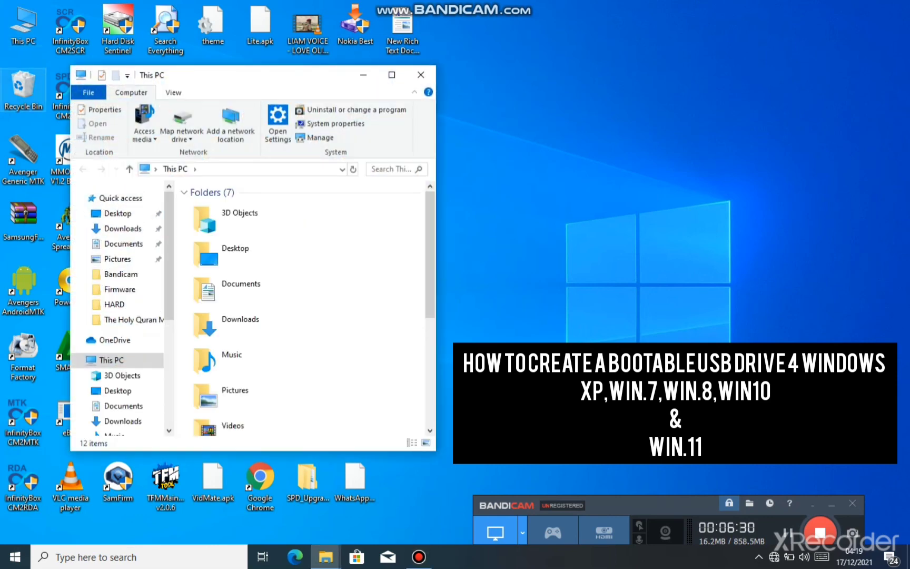
scroll(305, 310, "down", 5)
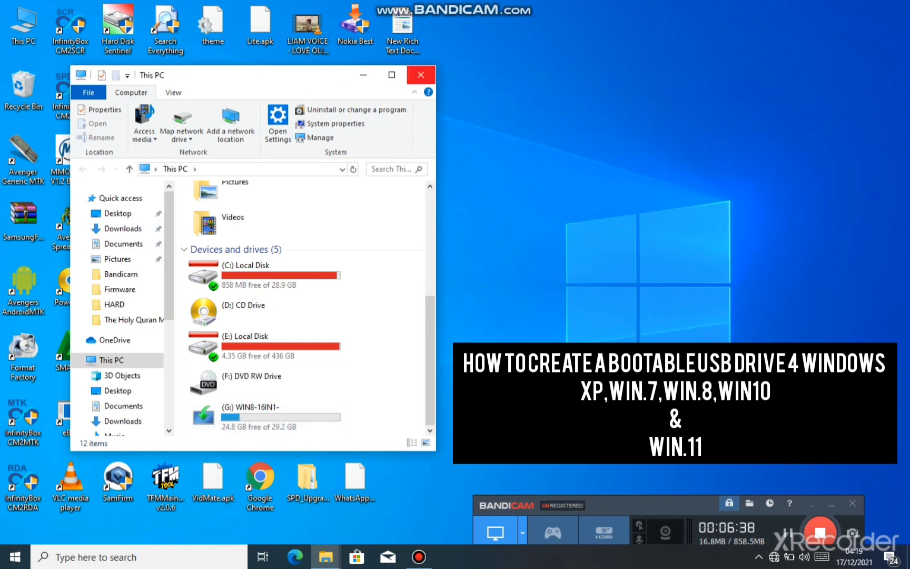
left_click(420, 75)
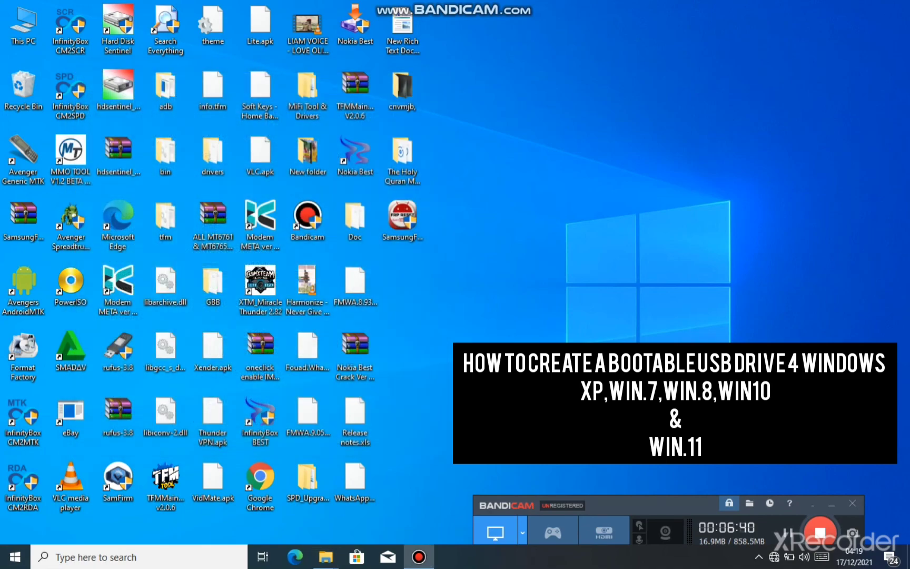